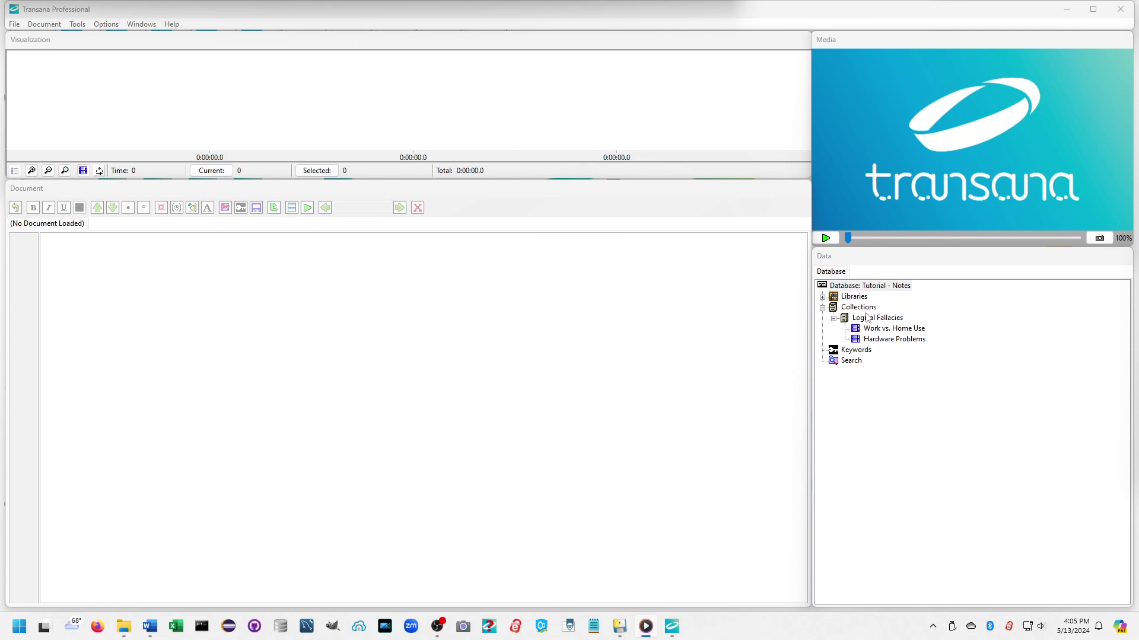
Add a collection note with the ID "Ligical Fallacies Description" to the Logical Fallacies collection.
left_click(866, 318)
right_click(866, 319)
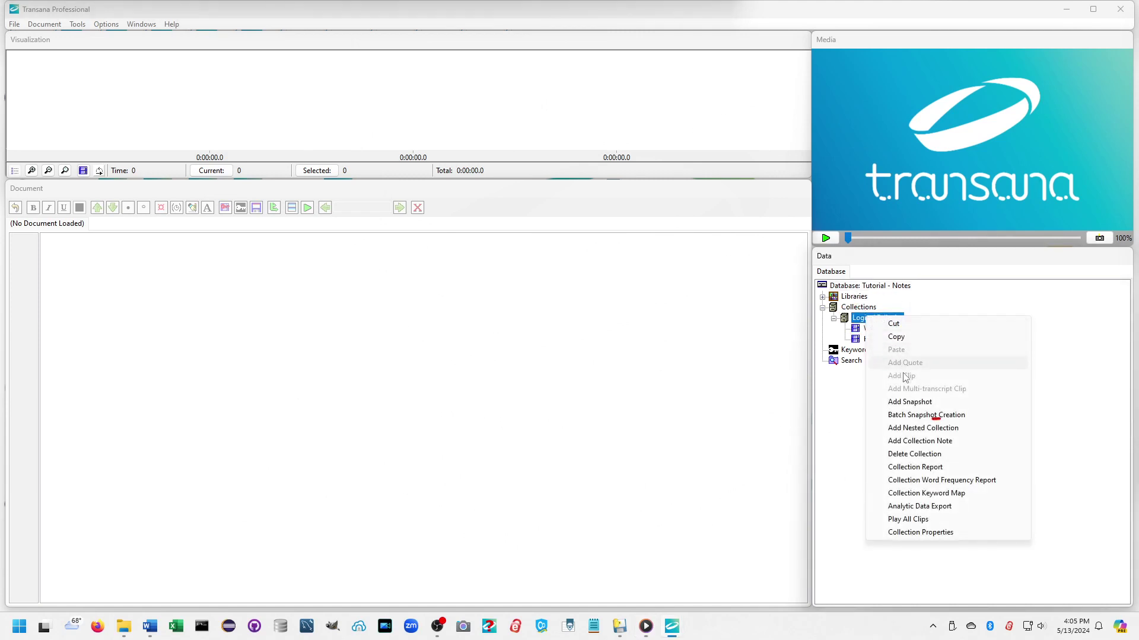
left_click(919, 443)
type("Ligical ")
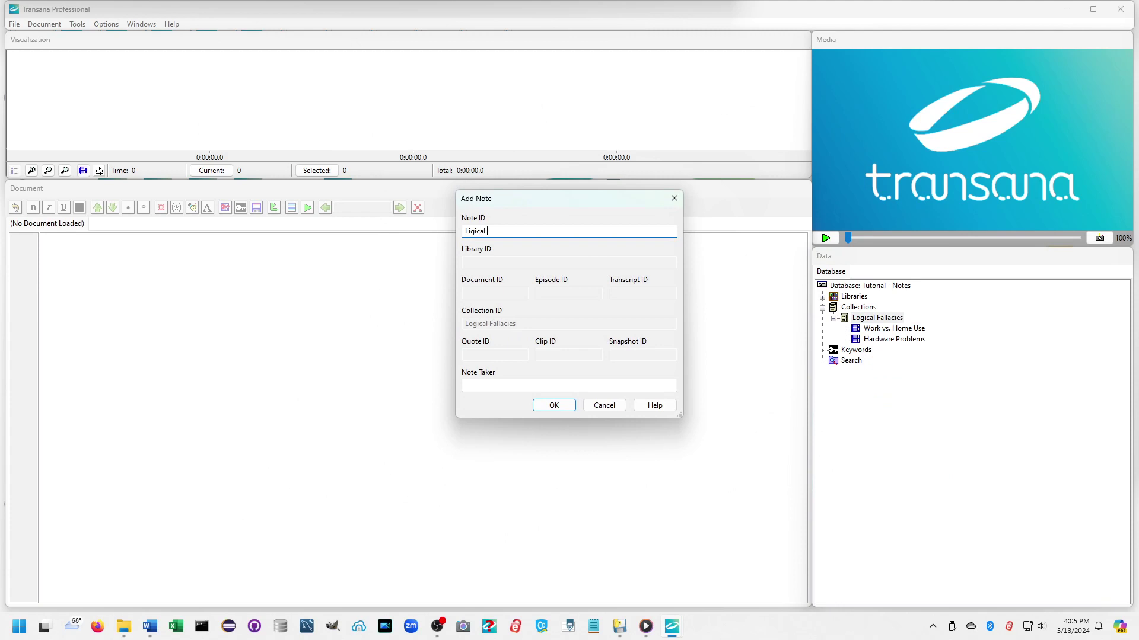
type("Fallacies Description")
key("Return")
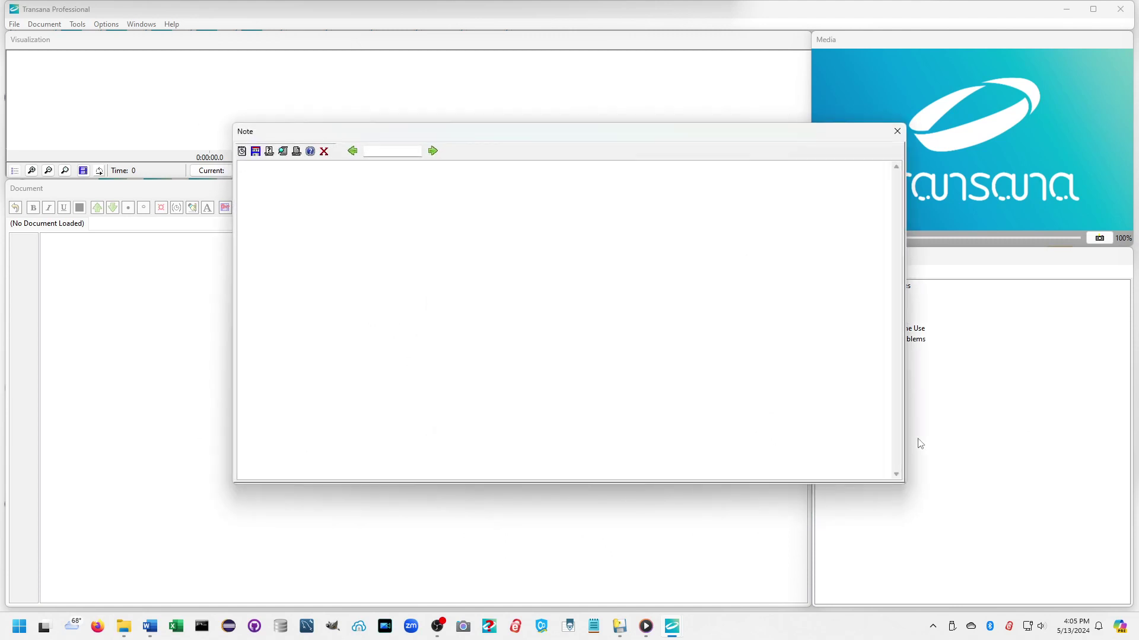
Timestamp the note, write that the collection contains clips where the commercial's argument does not really make logical sense, and close it.
key("ctrl+d")
key("Return")
type("This collection contains clips about the logical fallacies, instances where the argument being put forth in the commercial does not really make logical sense when you think about it.")
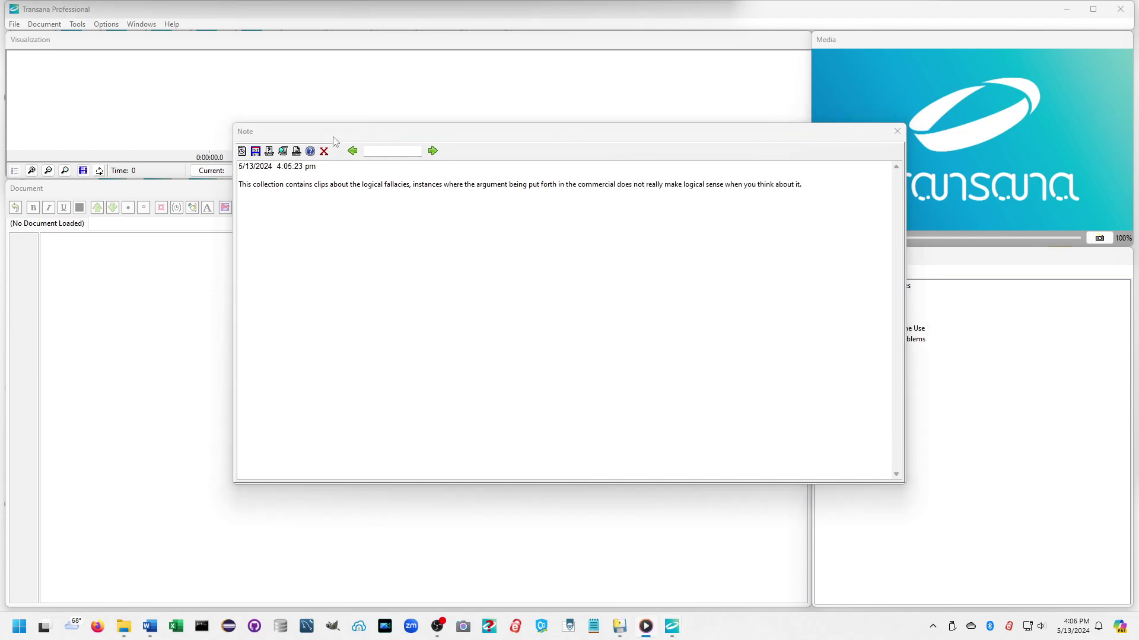
key("alt+F4")
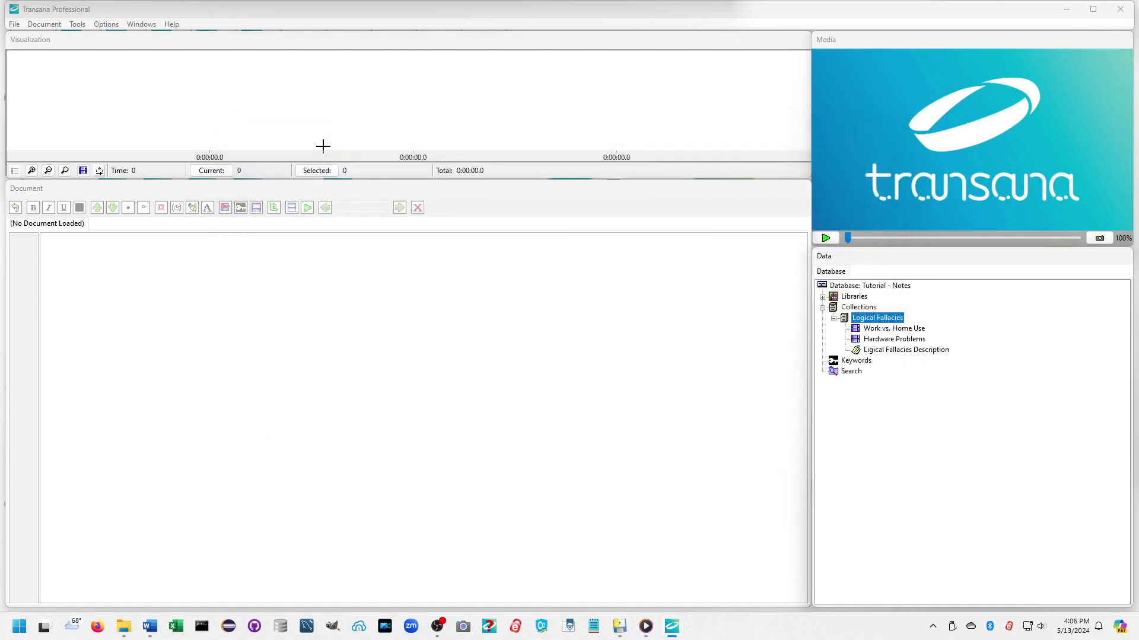
Correct the misspelled name of the collection note to "Logical Fallacies Description".
left_click(876, 350)
left_click(873, 351)
left_click(875, 350)
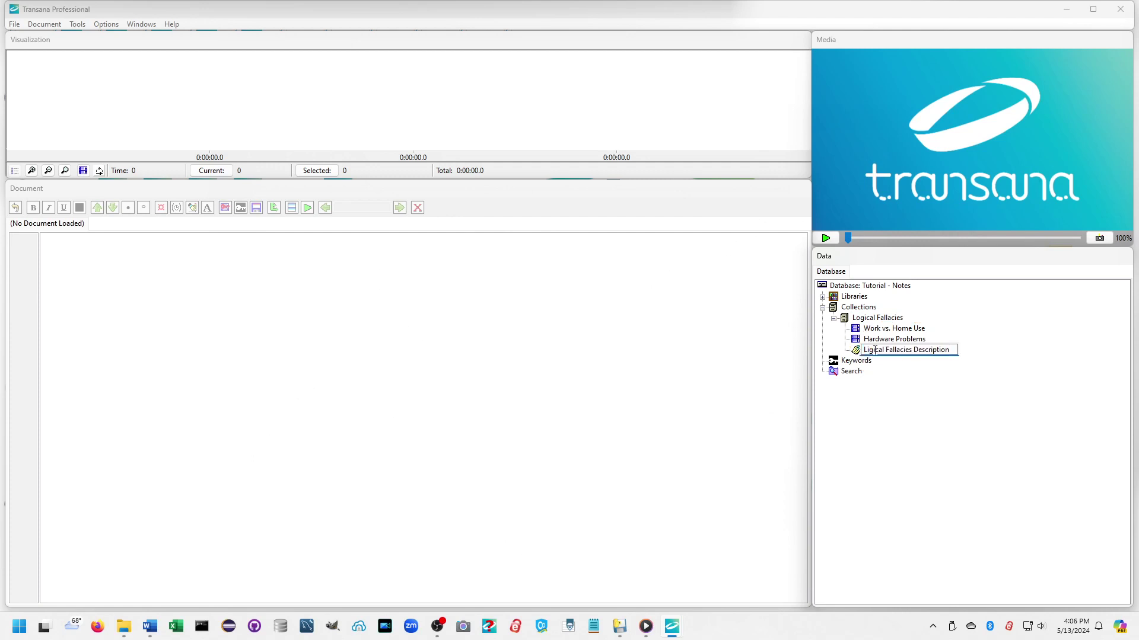
key("Return")
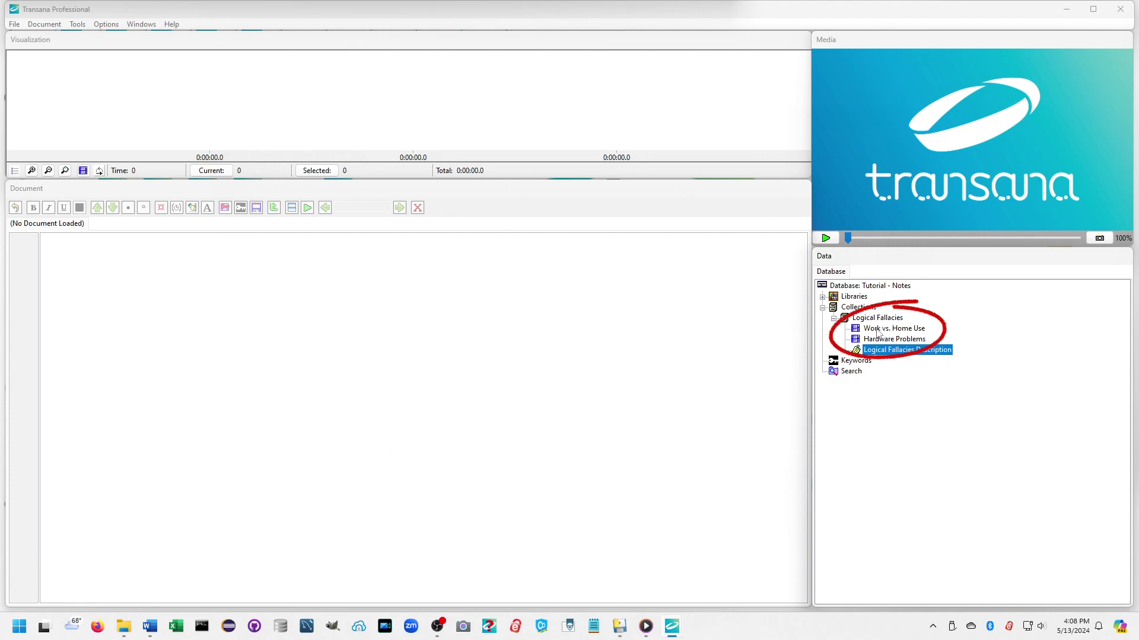
Add a clip note with the ID "Logical breakdown" to the Work vs. Home Use clip.
left_click(878, 330)
left_click(879, 339)
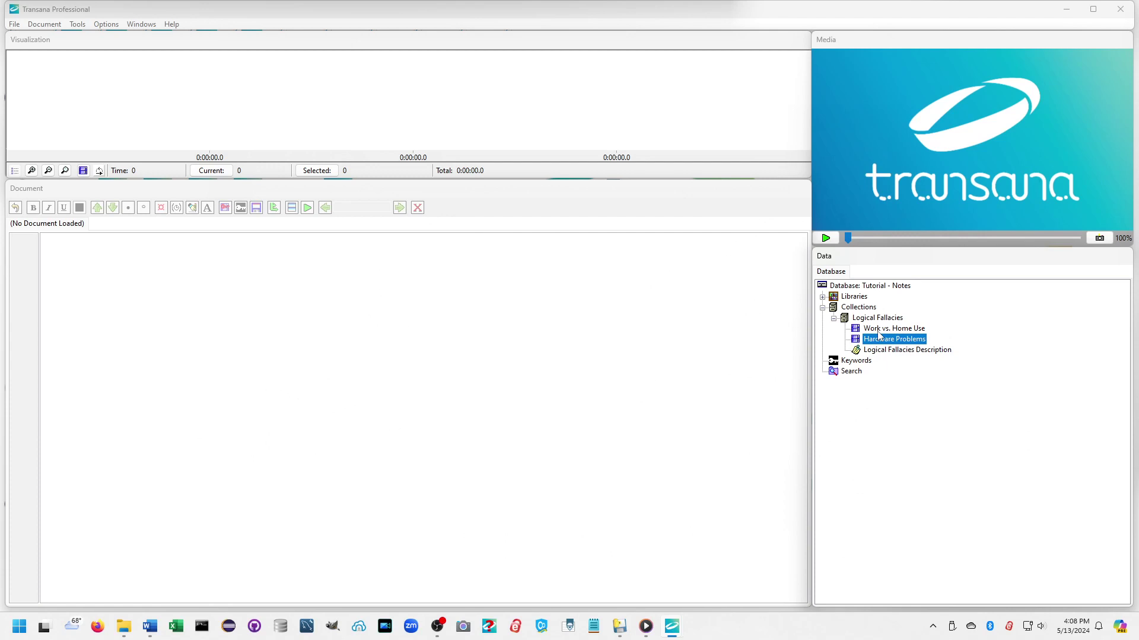
left_click(878, 331)
right_click(879, 334)
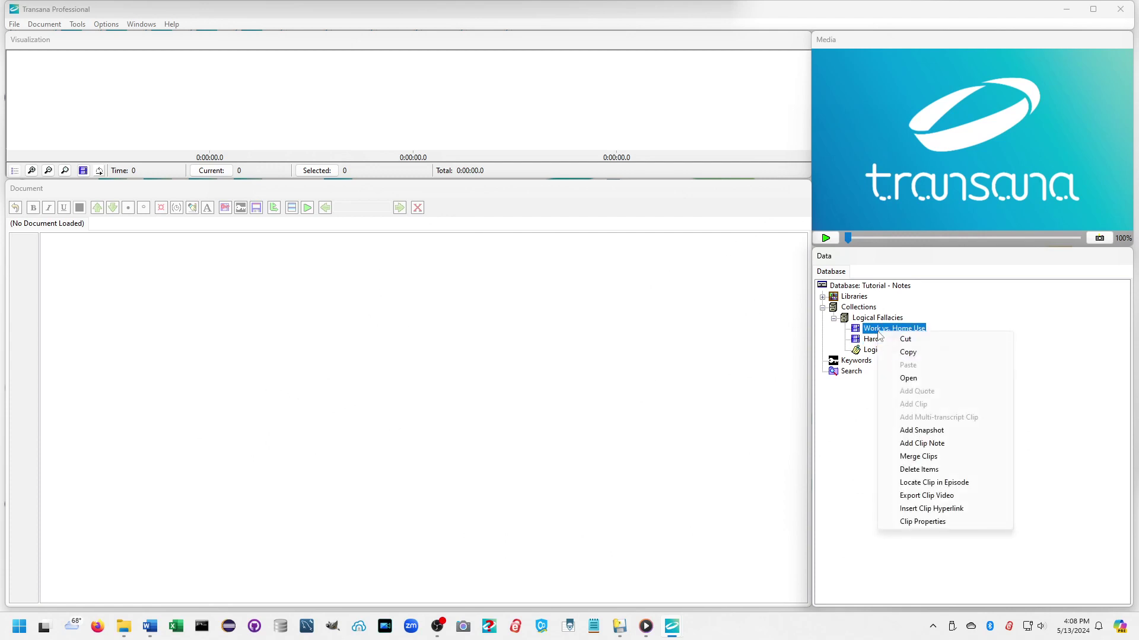
left_click(906, 445)
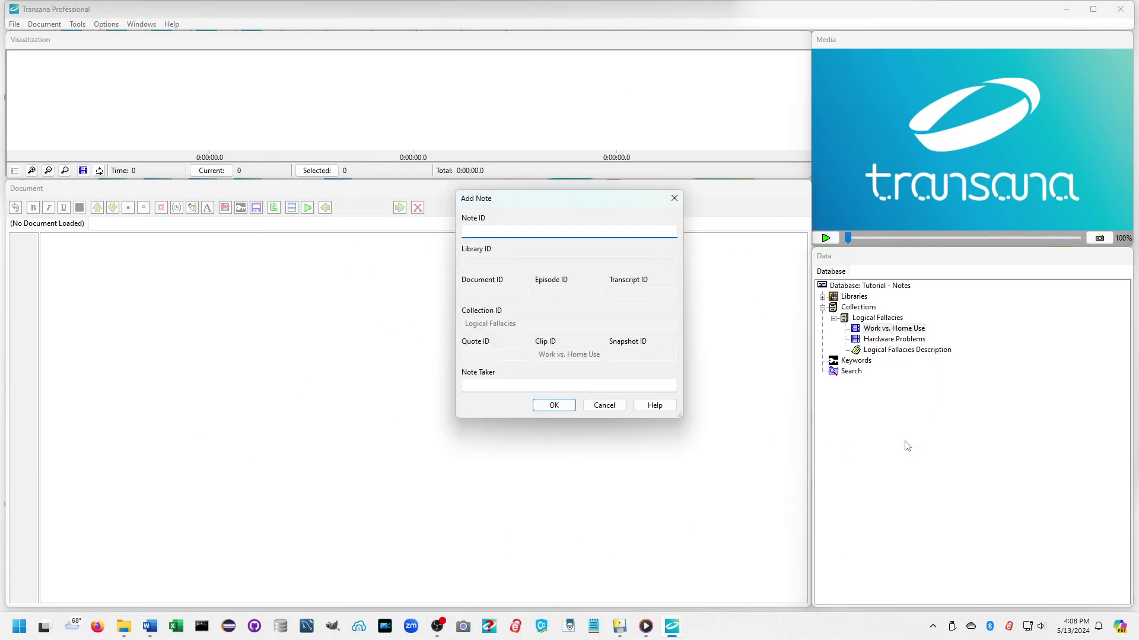
type("Logical breakdown")
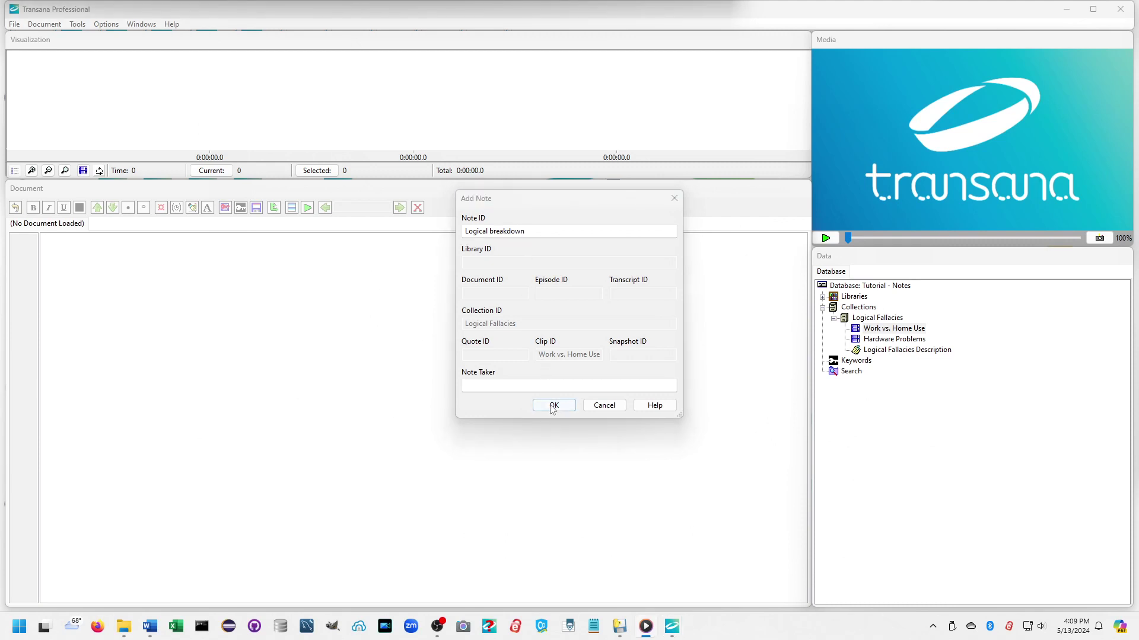
left_click(552, 408)
Write in the note that LAN administration at work, not the OS or computer hardware, likely presents the challenges described, and close it.
type("Aar")
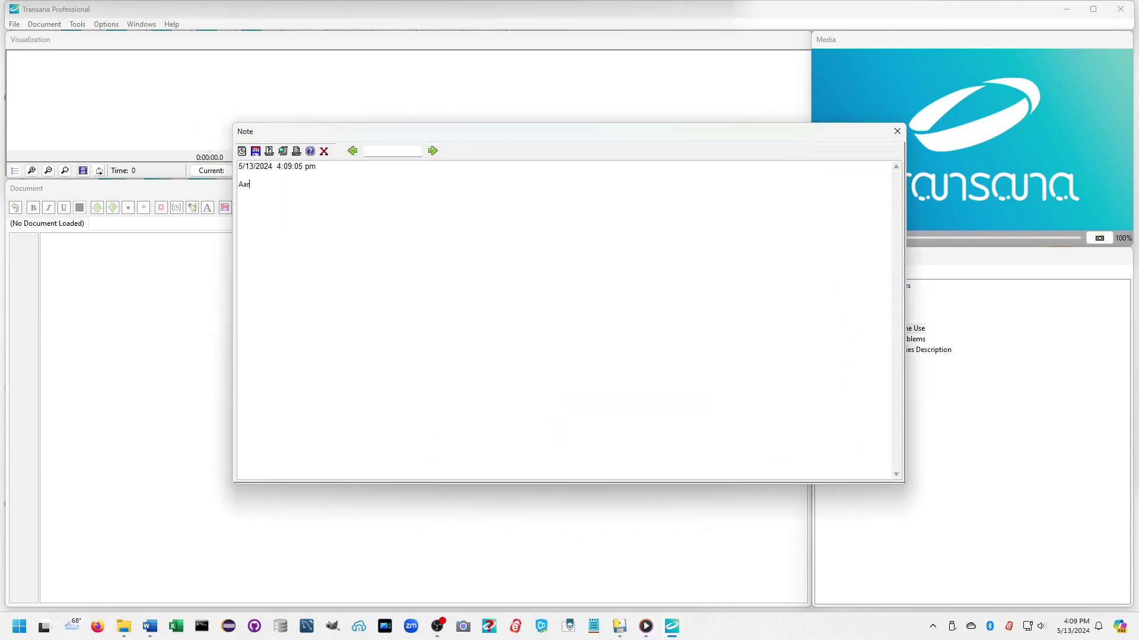
type("on is comparing being a LAN administrator at work to being a casual user a")
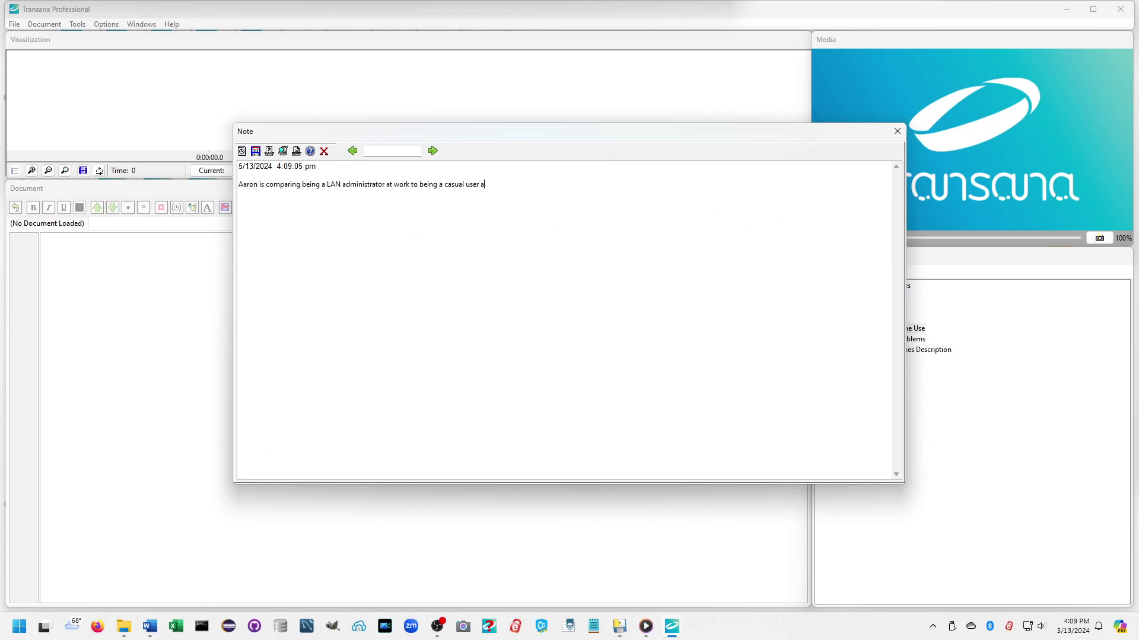
type("t home.  I suspect it is the LAN administration task, not the OS or individual")
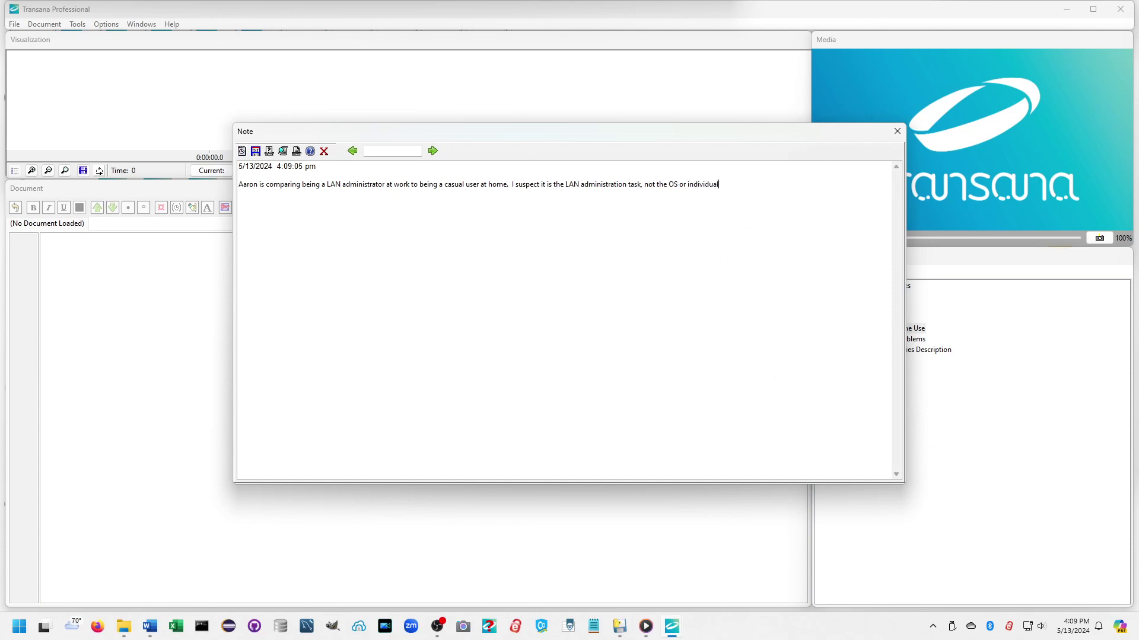
type(" computer hardware, that presents the challenges he describes.")
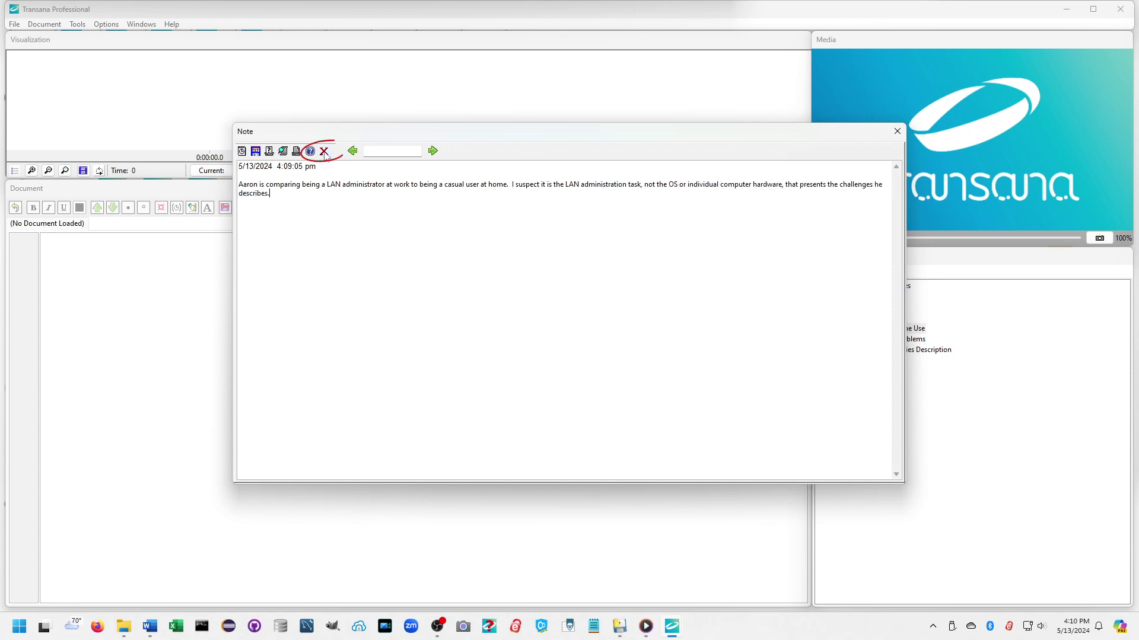
left_click(324, 150)
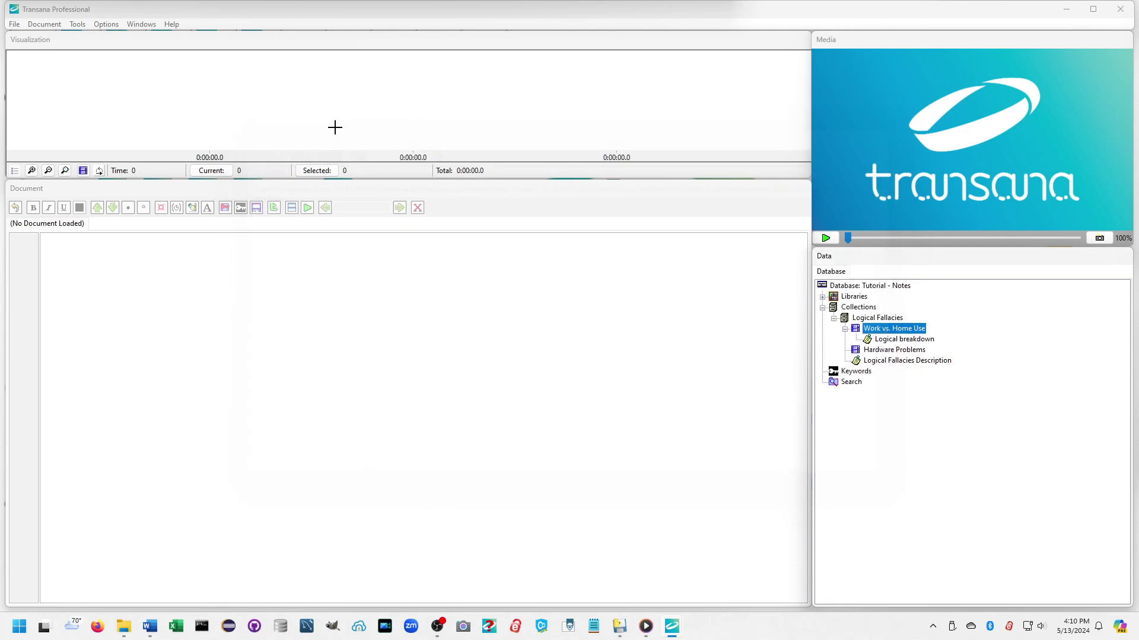
Add a clip note with the ID "Logical Breakdown" to the Hardware Problems clip.
right_click(874, 354)
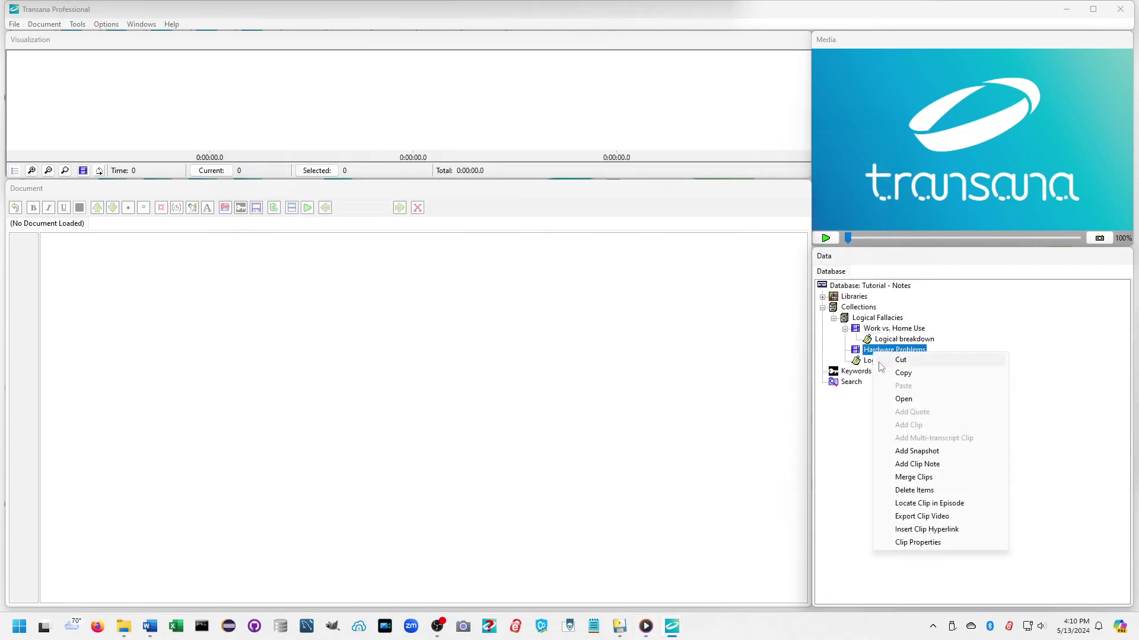
left_click(911, 466)
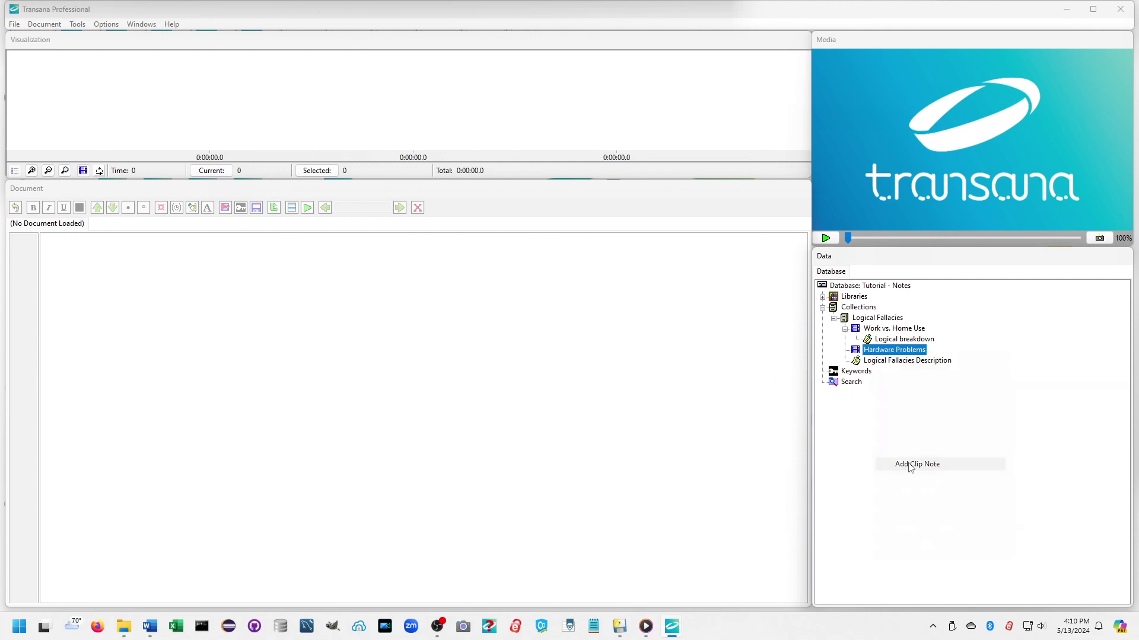
type("Logical Breakdown")
key("Return")
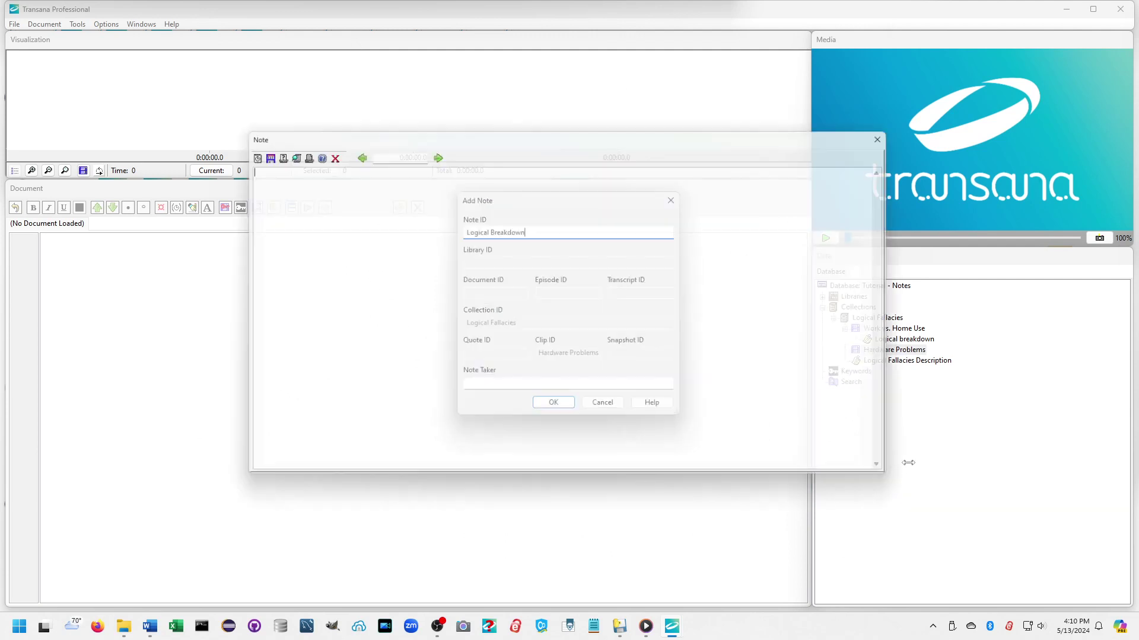
Describe the Windows printer connection and port card complaint in the note, question whether hardware failure is limited to Windows computers, and close it.
type("Bill complains ")
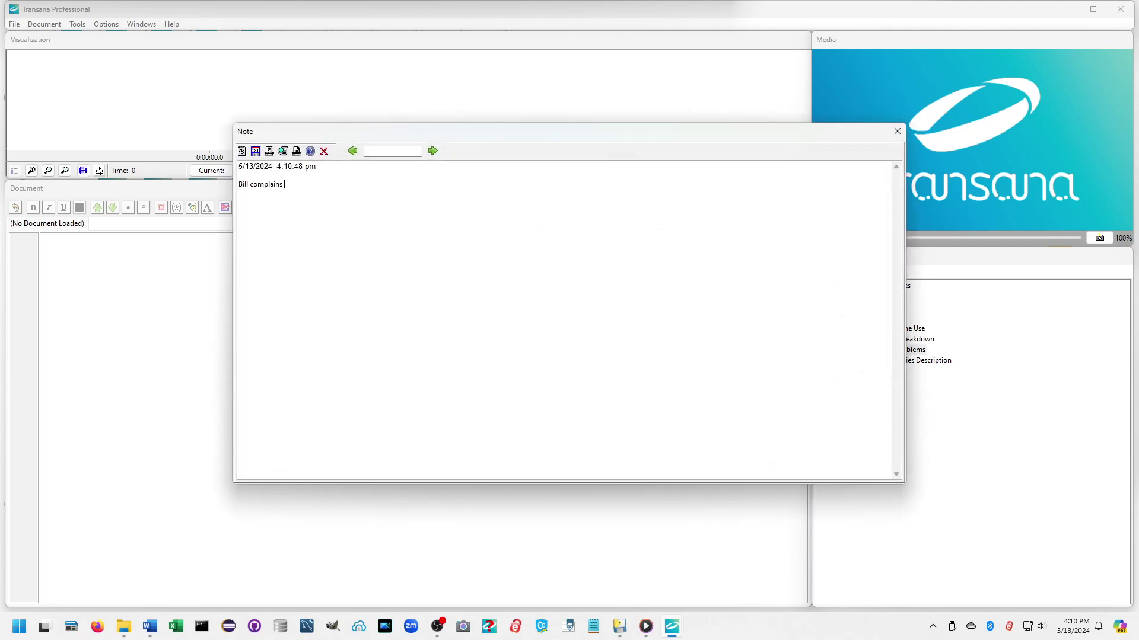
type("of problems on his Windows computer not connecting to his printer.  He says he needs to replace his printer port card.")
key("Return")
key("Return")
type("How is ")
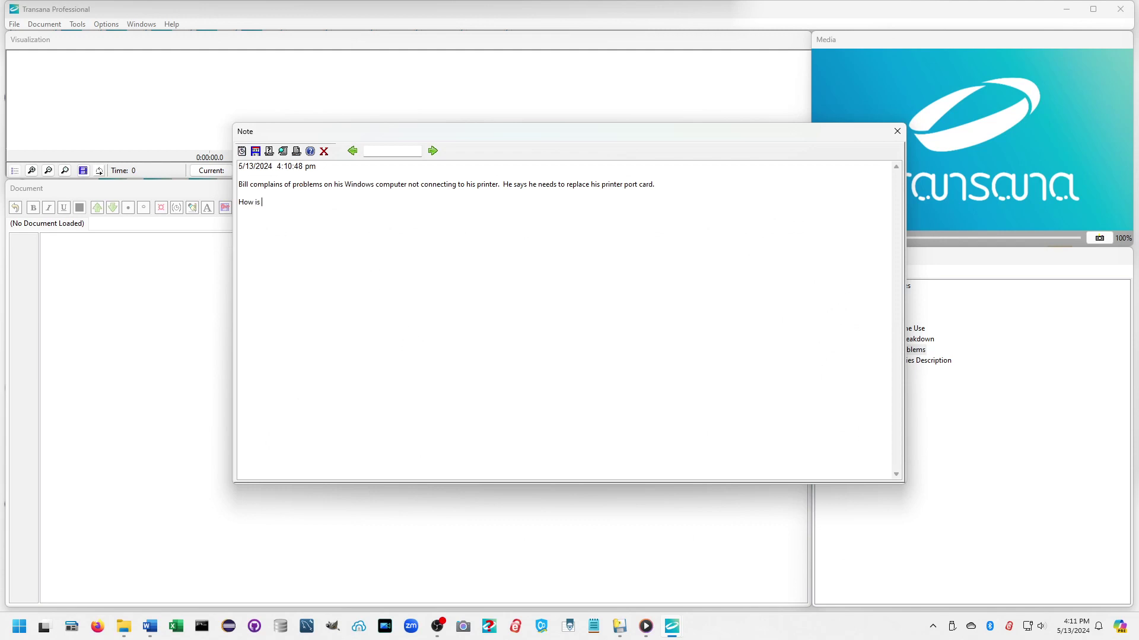
type("hardware failure limited to Windows computers?  Macs never have hardware problems?")
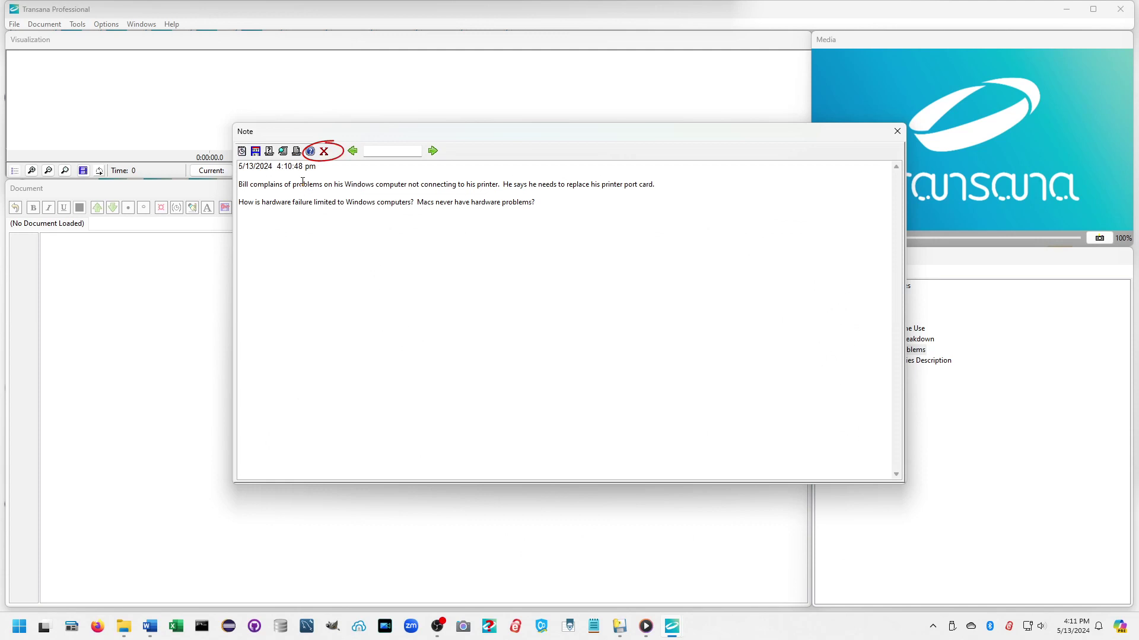
left_click(323, 152)
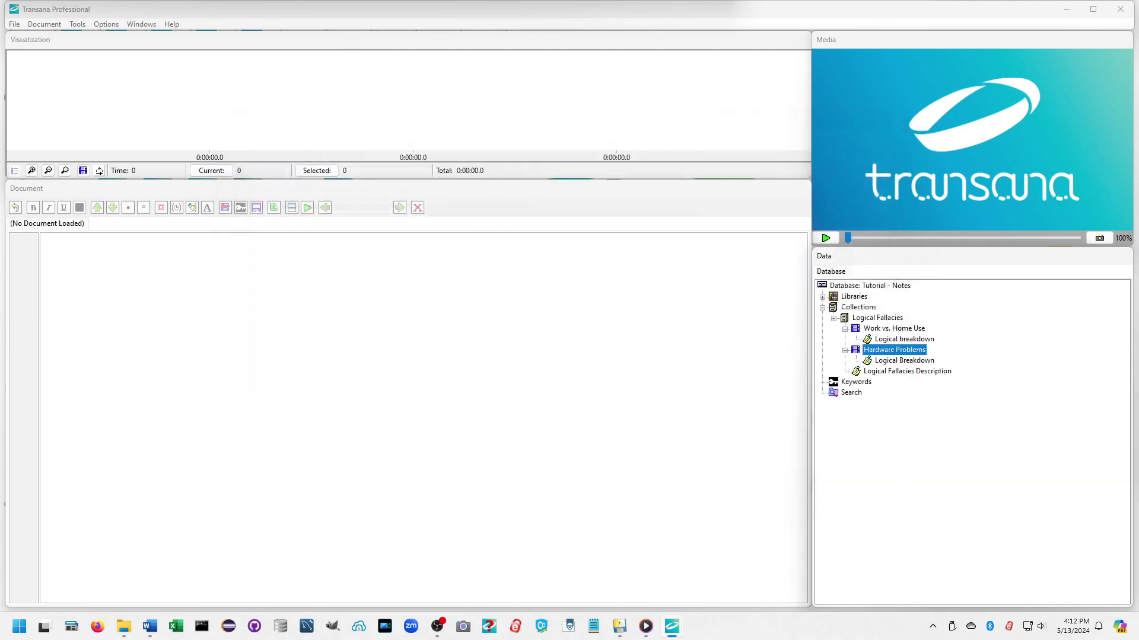